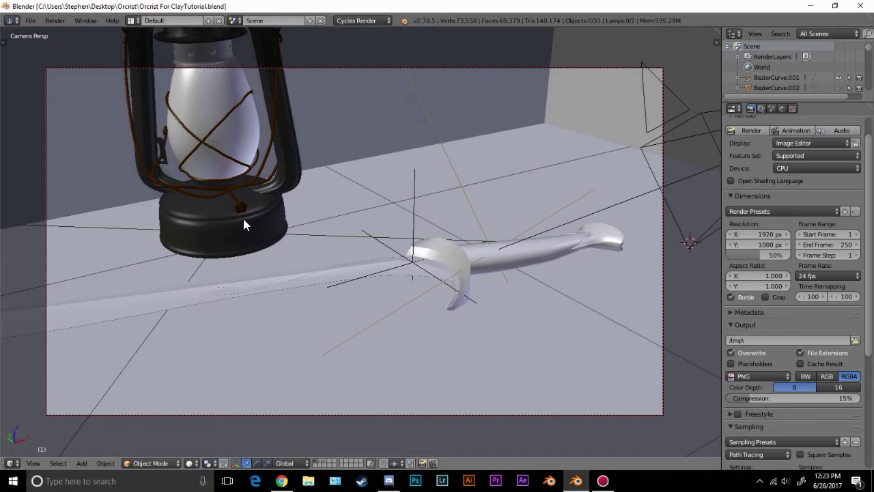
- Examine the lantern and the sword up close from the camera view and from an angled perspective
scroll(287, 164, "up", 2)
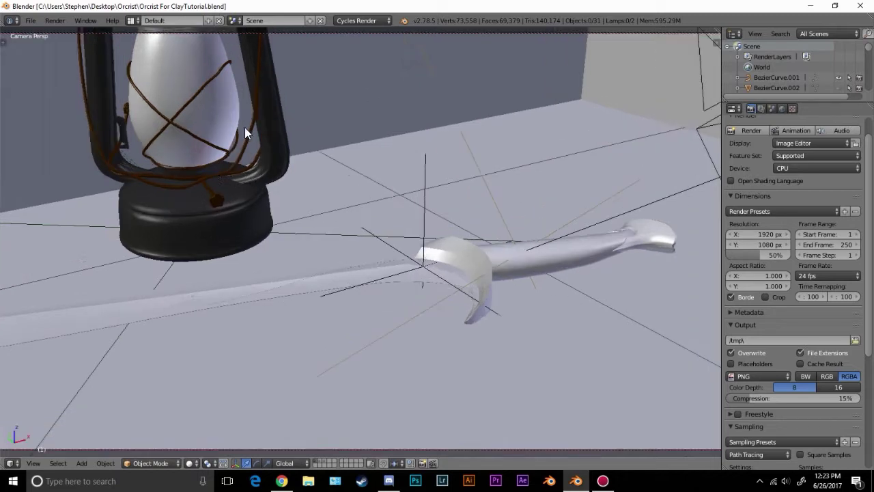
right_click(135, 84)
scroll(136, 103, "down", 4)
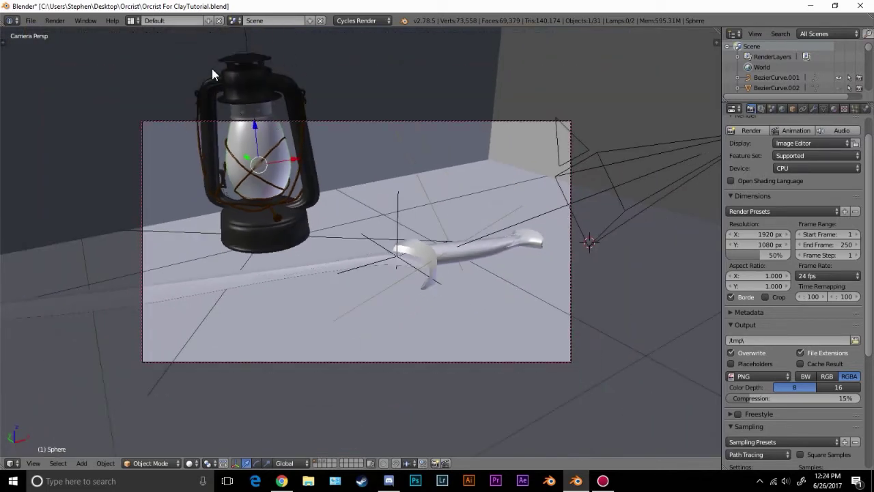
scroll(410, 232, "up", 3)
right_click(471, 262)
scroll(451, 239, "up", 2)
middle_click_drag(364, 239, 107, 242, "shift")
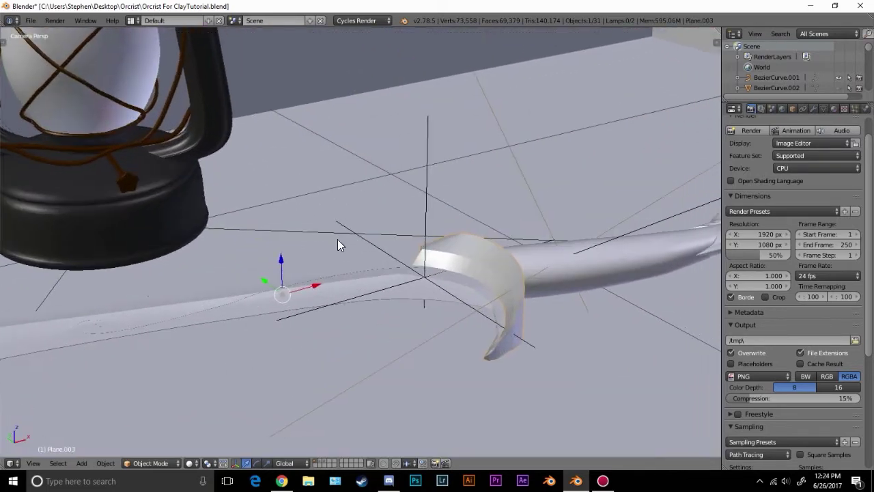
middle_click_drag(479, 221, 420, 236)
scroll(437, 254, "up", 3)
right_click(433, 197)
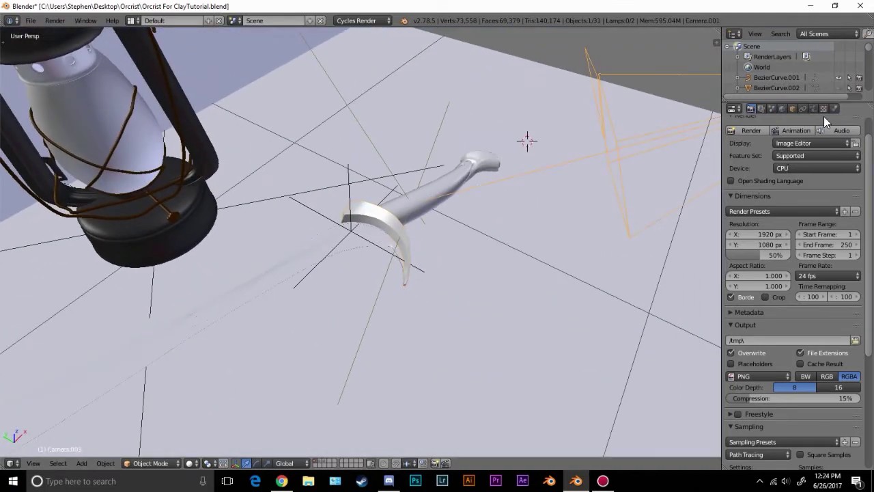
- Examine the materials assigned to the sword's grip, pommel and blade, including the blade's Material.002 slot
right_click(398, 206)
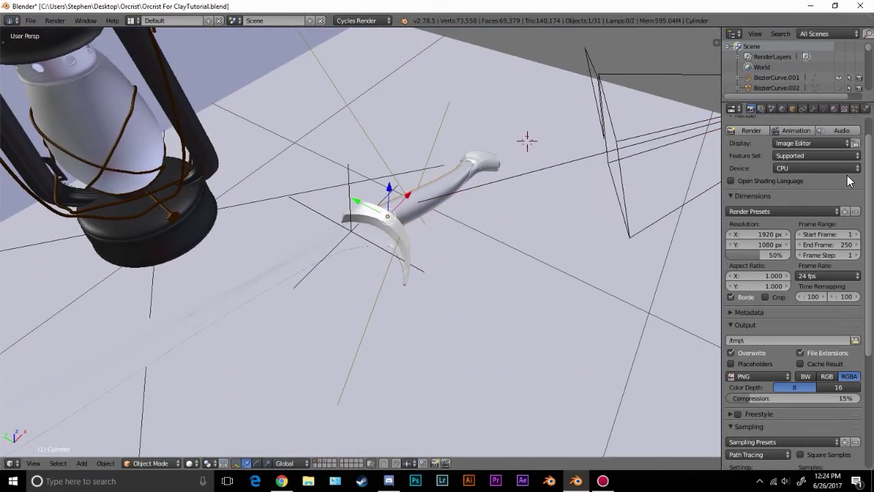
left_click(838, 110)
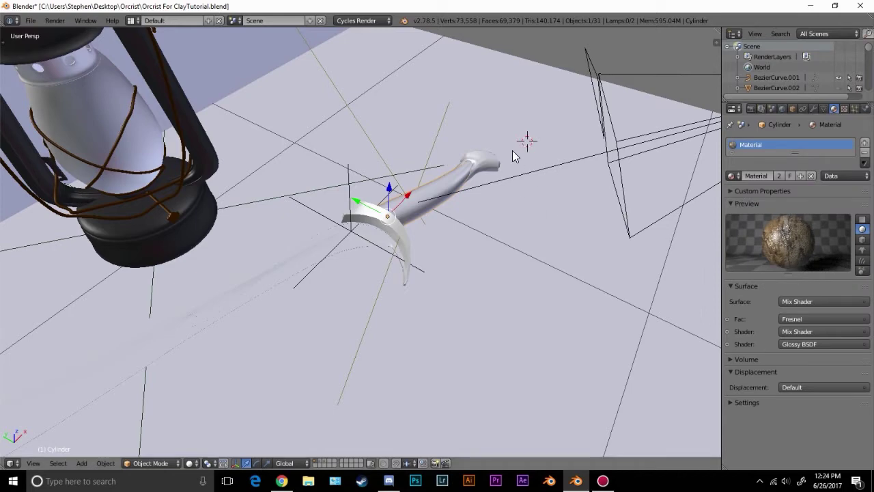
right_click(487, 160)
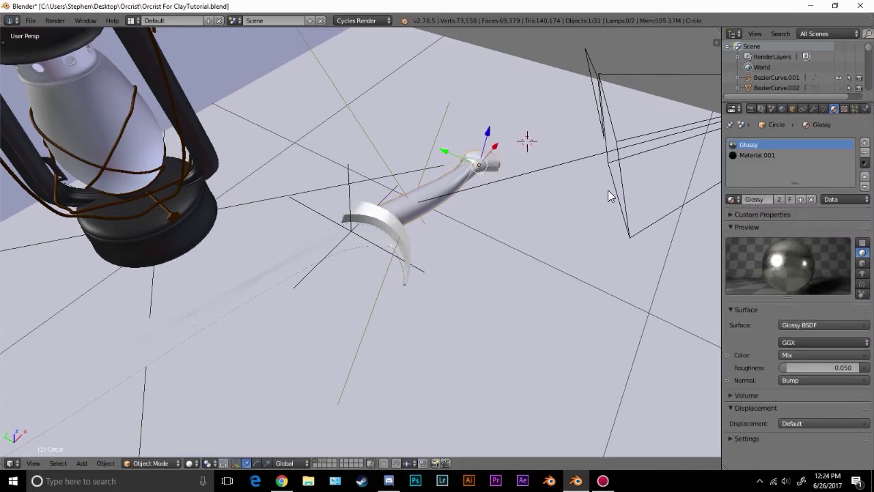
right_click(375, 224)
mouse_move(377, 225)
middle_mouse_down()
mouse_move(332, 261)
mouse_move(449, 229)
mouse_move(500, 239)
mouse_move(546, 189)
mouse_move(433, 192)
middle_mouse_up()
key("z")
right_click(493, 221)
left_click(757, 155)
key("shift+z")
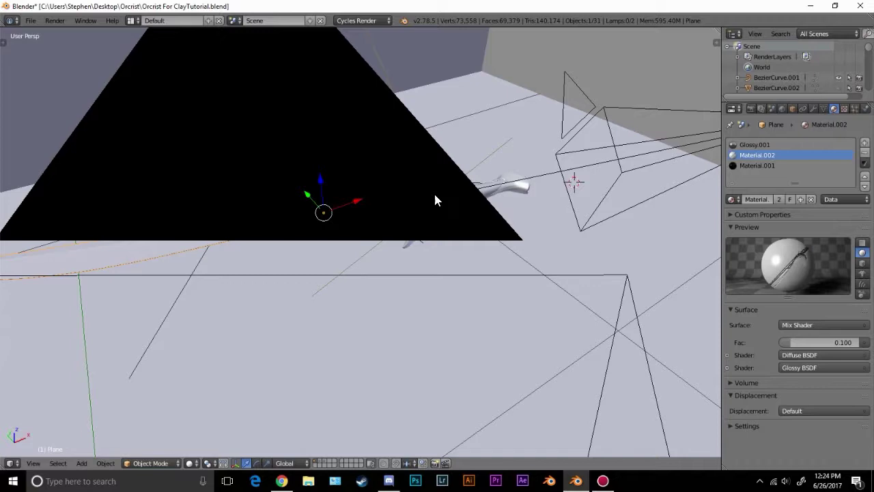
- View the scene through the camera in Material shading to examine the textures on the lantern, sword and room
key("KP_0")
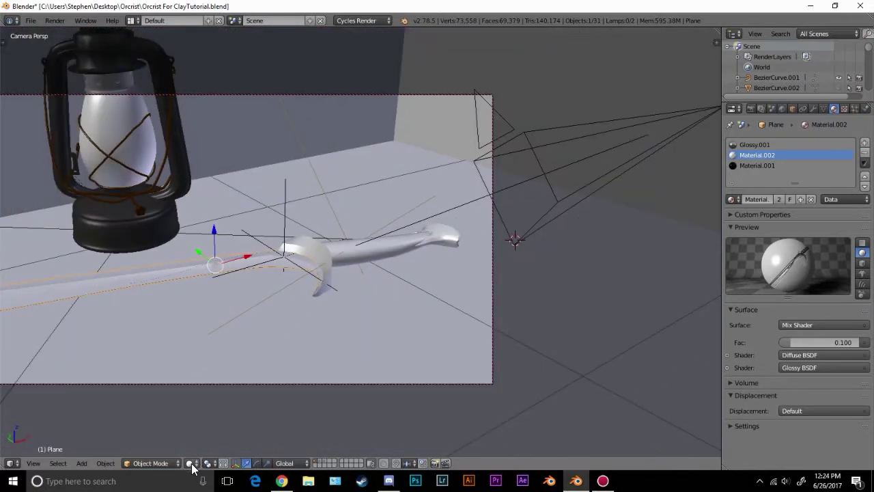
left_click(191, 464)
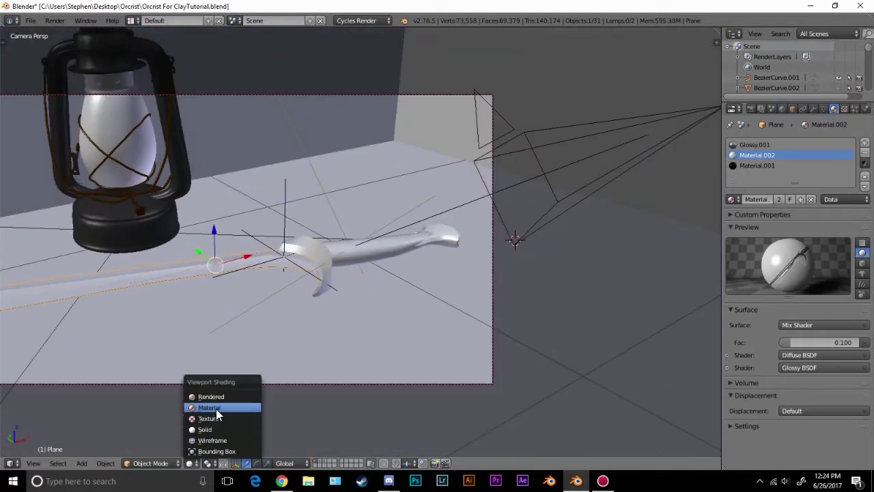
left_click(217, 408)
middle_click_drag(238, 247, 392, 220, "shift")
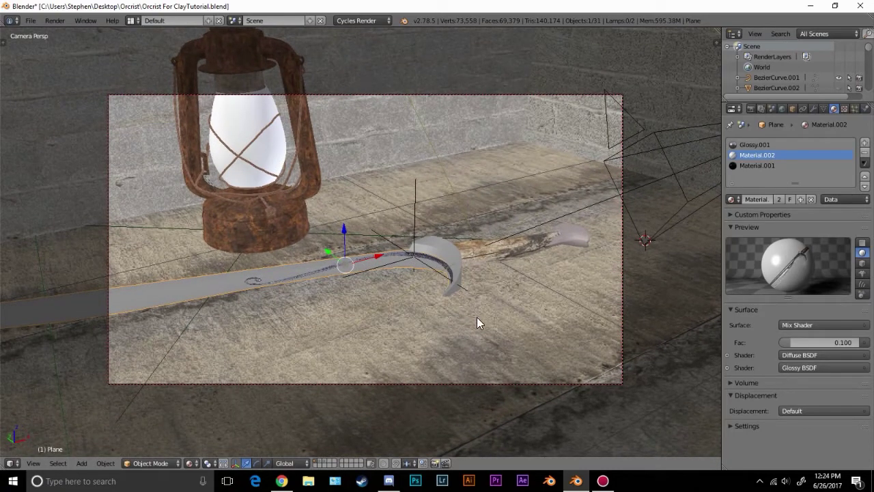
scroll(505, 299, "up", 2)
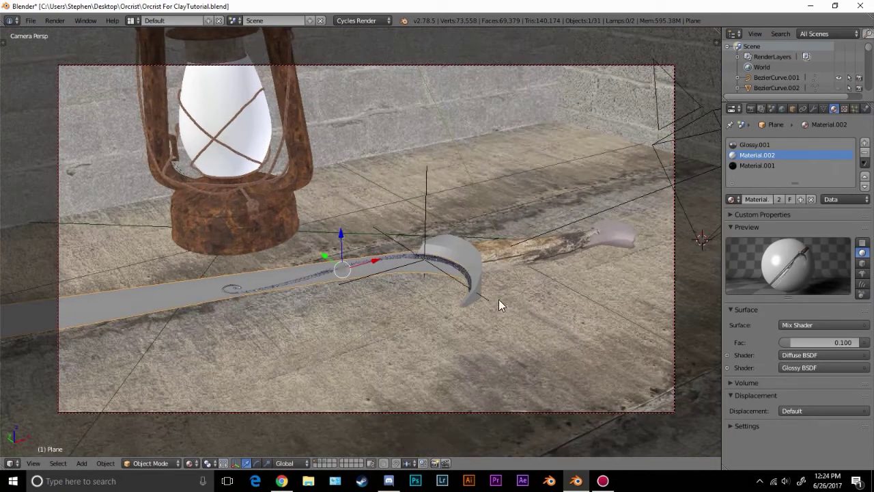
scroll(523, 280, "down", 2)
scroll(465, 268, "up", 2)
- Return to Solid shading, add a cube to the scene and move it along the X axis outside the room
key("z")
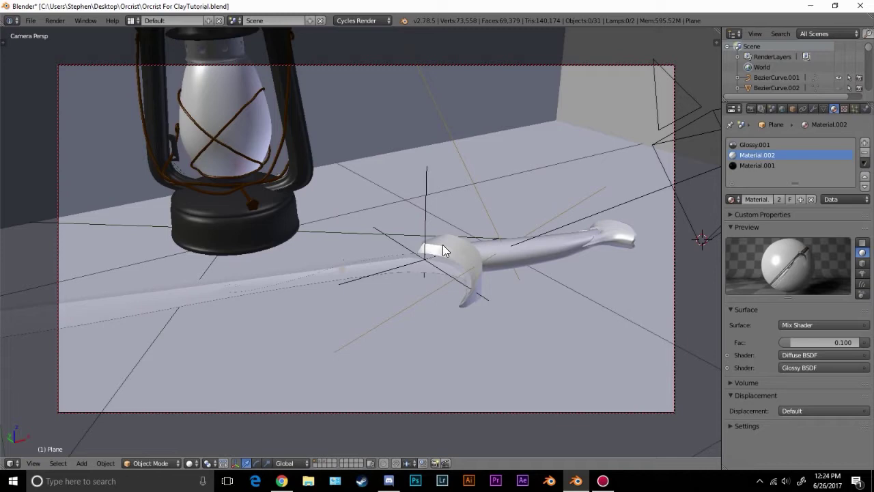
scroll(433, 256, "down", 2)
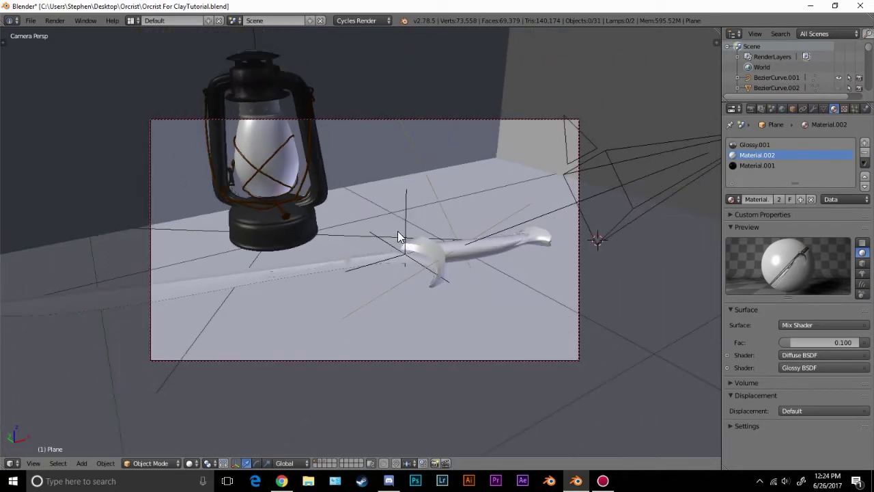
scroll(398, 231, "down", 1)
middle_click_drag(394, 234, 365, 250)
scroll(373, 246, "down", 10)
scroll(389, 242, "up", 4)
key("shift+a")
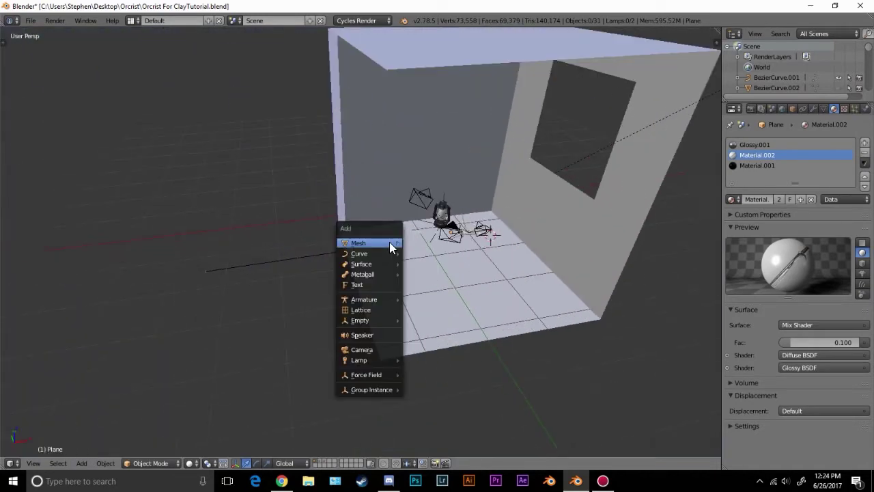
mouse_move(390, 242)
left_click(426, 252)
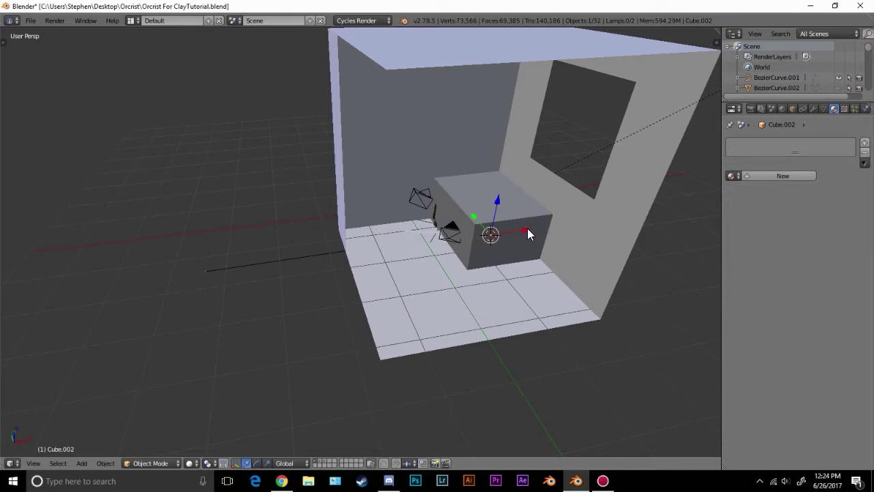
left_click_drag(527, 228, 216, 274)
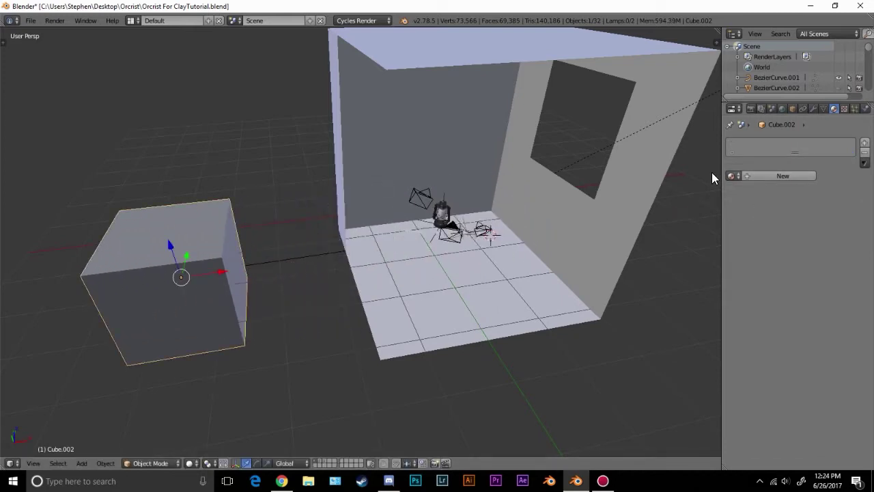
- Create a new material on the cube and name it Clay Material
left_click(751, 175)
double_click(772, 176)
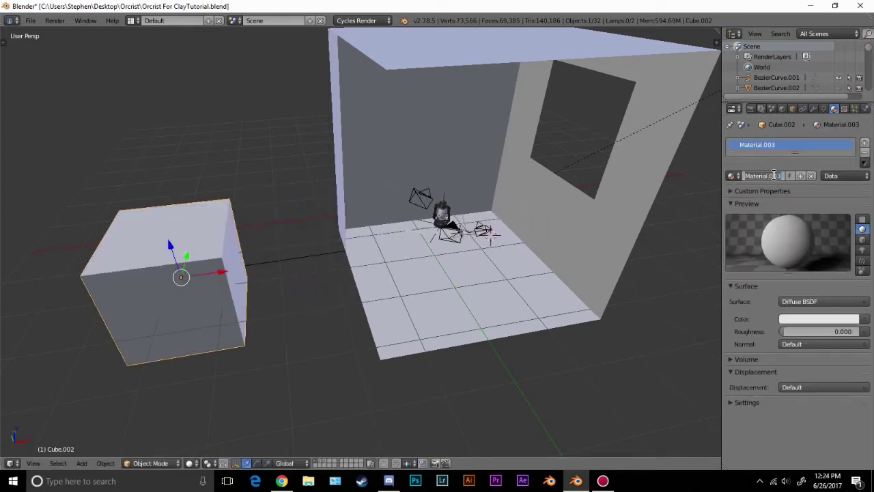
type("Clay Materail")
key("Return")
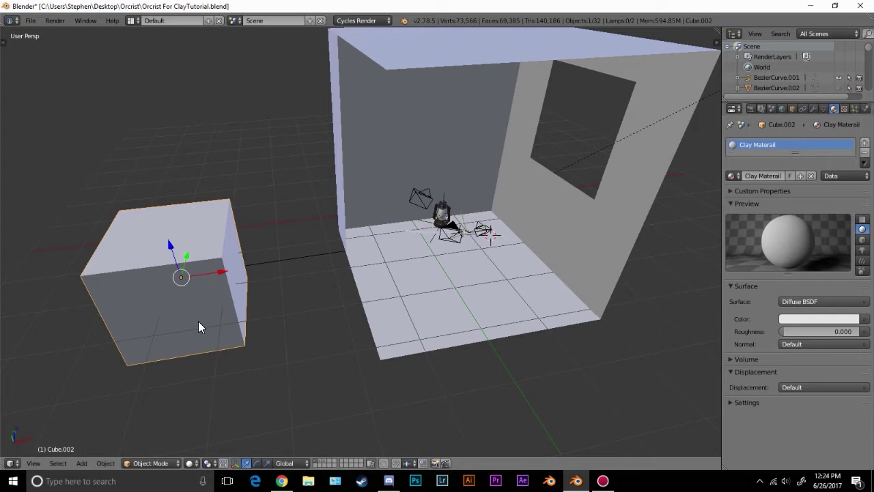
left_click(781, 177)
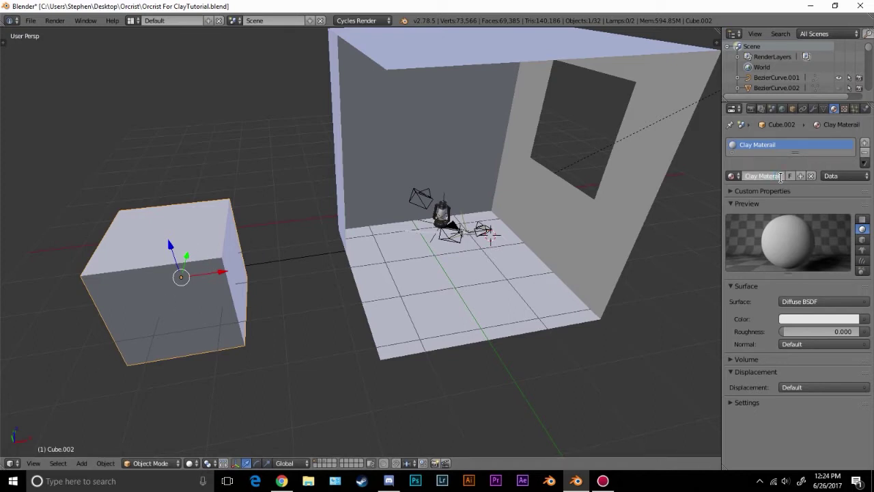
type("Clay Material")
key("Return")
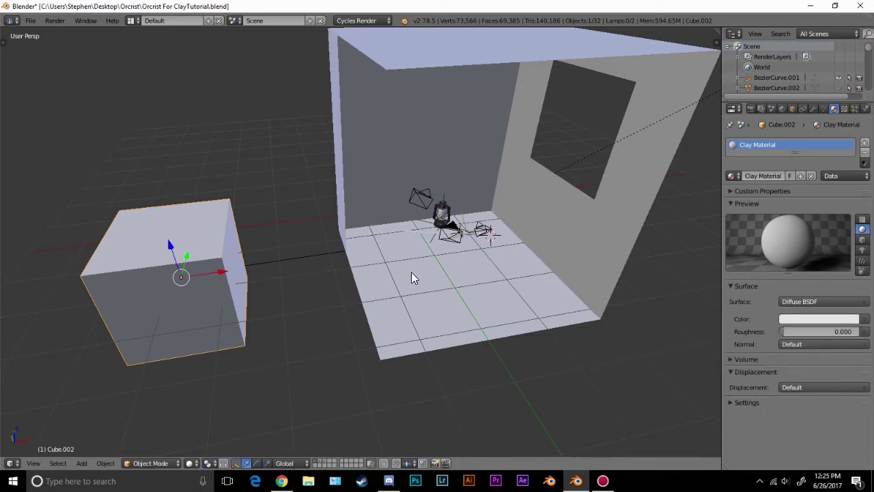
- Select every object in the scene while keeping the cube as the active object
scroll(477, 252, "down", 1)
middle_click_drag(446, 230, 414, 234, "shift")
scroll(414, 234, "up", 2)
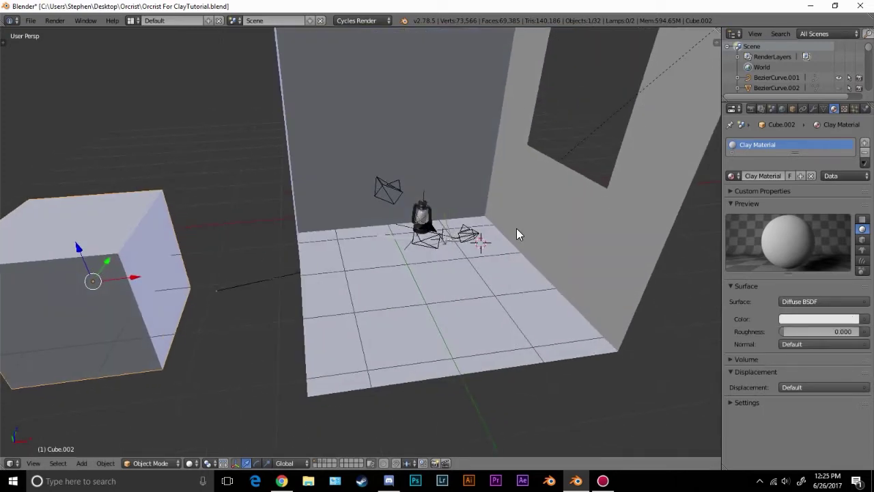
key("a")
middle_click_drag(517, 228, 434, 226)
key("a")
scroll(362, 238, "up", 2)
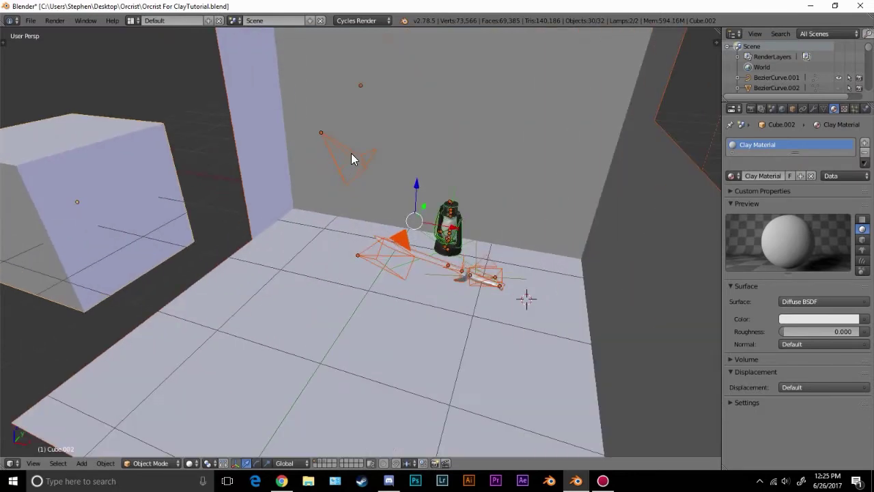
- Switch to wireframe and box-deselect the camera above the lantern and the camera near the blade tip
key("z")
key("space")
key("space")
key("b")
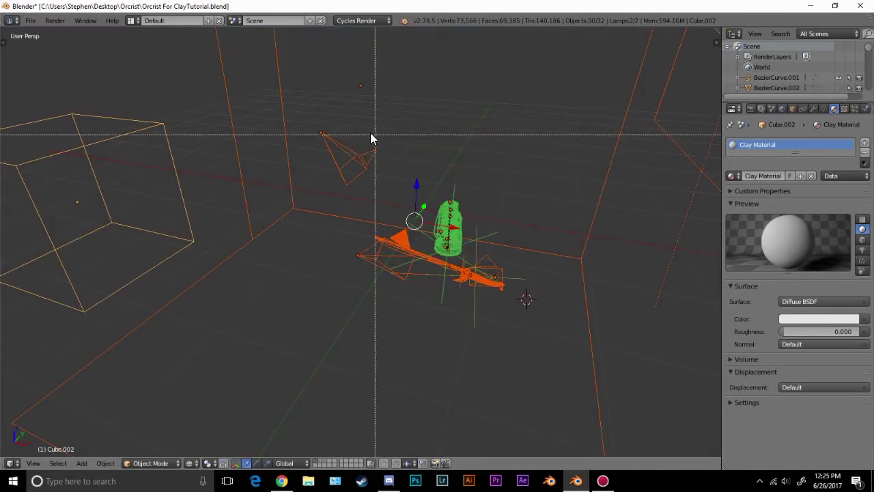
left_click_drag(328, 135, 412, 175)
key("b")
middle_click_drag(436, 263, 328, 308)
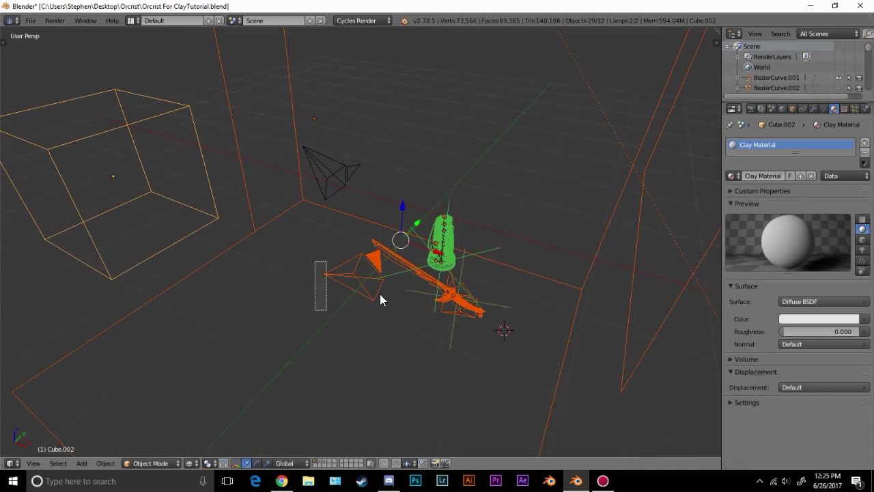
middle_click_drag(380, 295, 403, 342)
- Deselect the remaining cameras and the lamp around the sword, keeping the lantern, sword and room selected
scroll(413, 292, "up", 4)
key("b")
key("b")
middle_click_drag(419, 111, 469, 173)
middle_click_drag(369, 244, 429, 199, "shift")
scroll(337, 254, "up", 4)
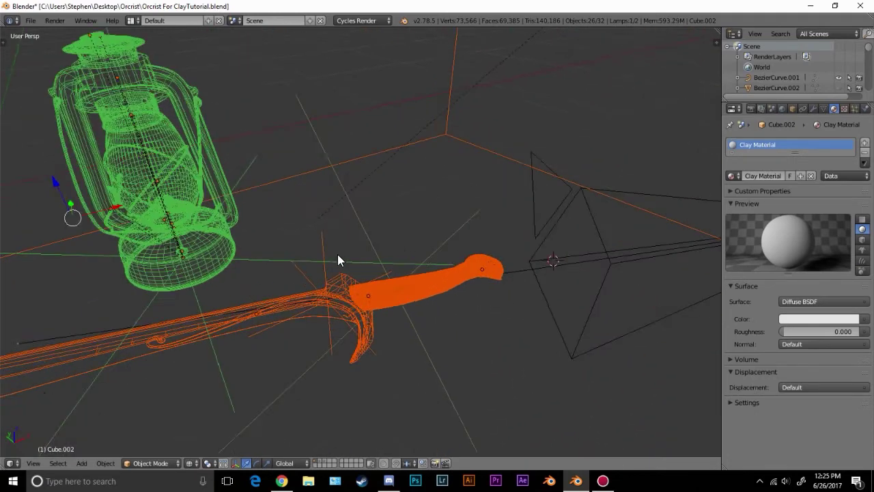
middle_click_drag(329, 242, 333, 249)
- Link the cube's materials to all selected objects
scroll(369, 245, "down", 5)
middle_click_drag(403, 246, 386, 223)
scroll(386, 223, "down", 7)
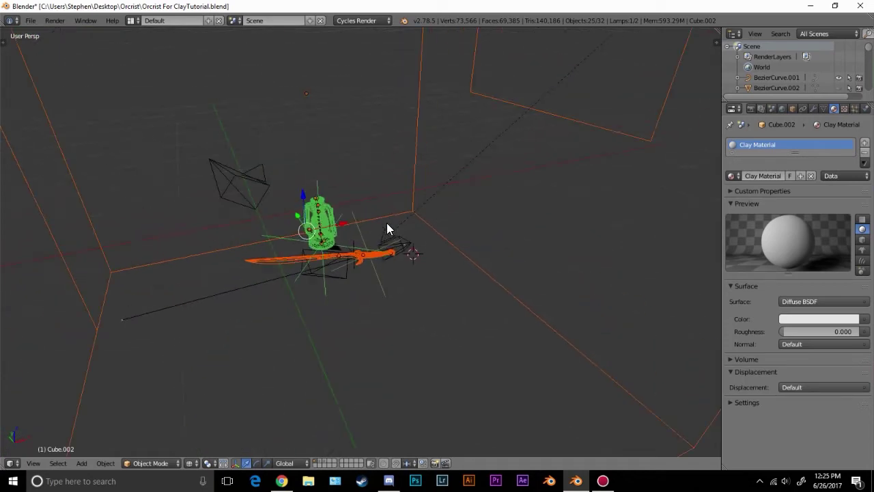
middle_click_drag(300, 193, 278, 285)
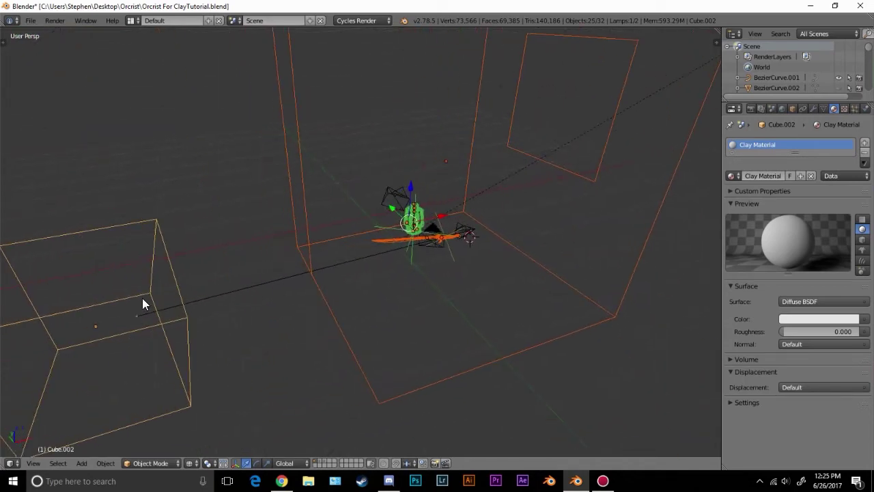
middle_click_drag(135, 282, 250, 239)
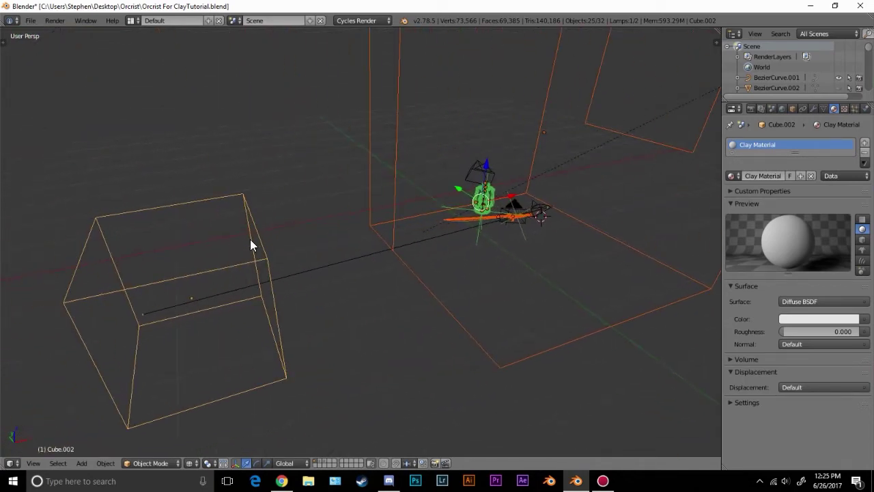
key("ctrl+l")
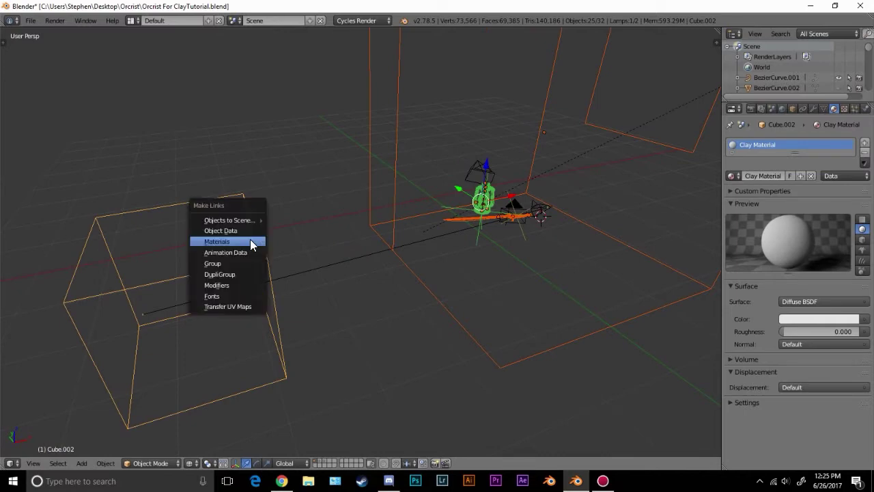
left_click(250, 240)
- Check the linked Clay Material on the lantern base and the sword blade, and preview the camera view in rendered shading
middle_click_drag(389, 217, 291, 236, "shift")
scroll(430, 240, "up", 7)
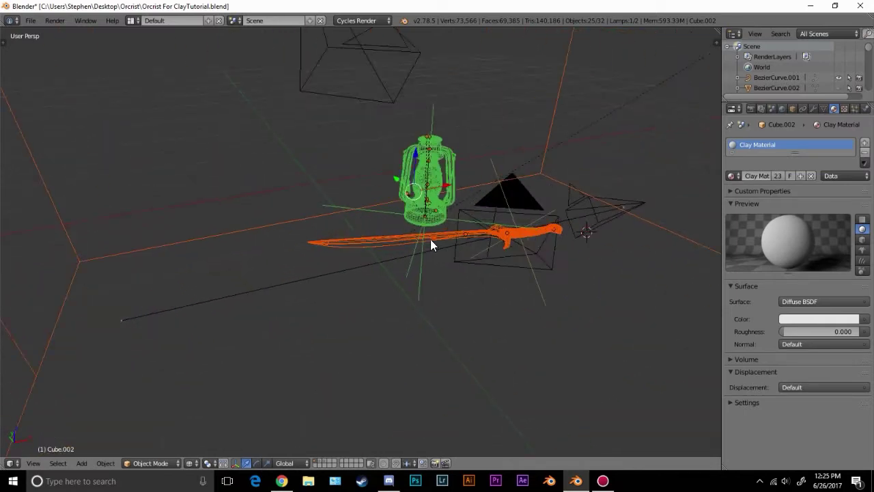
right_click(439, 233)
right_click(437, 188)
right_click(422, 207)
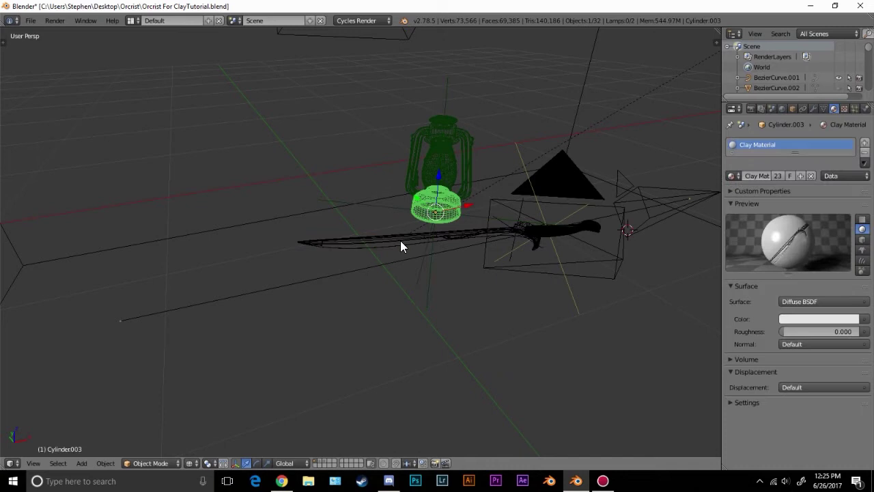
right_click(401, 240)
left_click(771, 145)
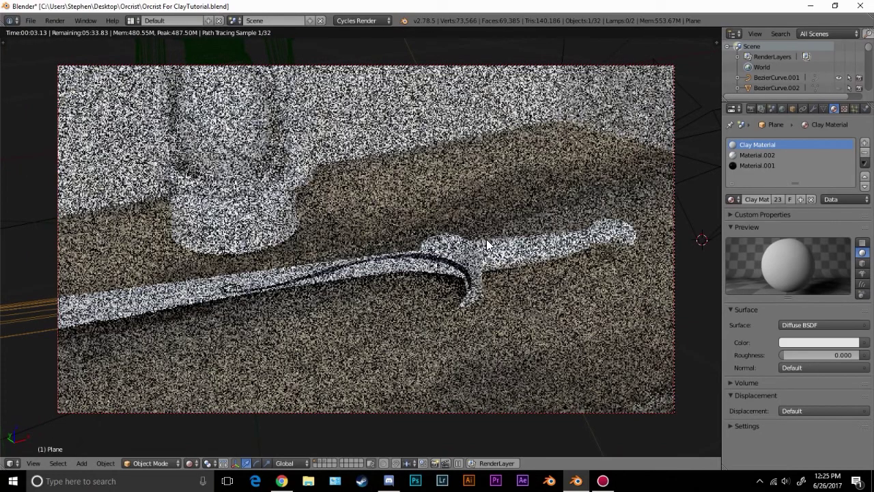
key("shift+z")
scroll(566, 183, "down", 1)
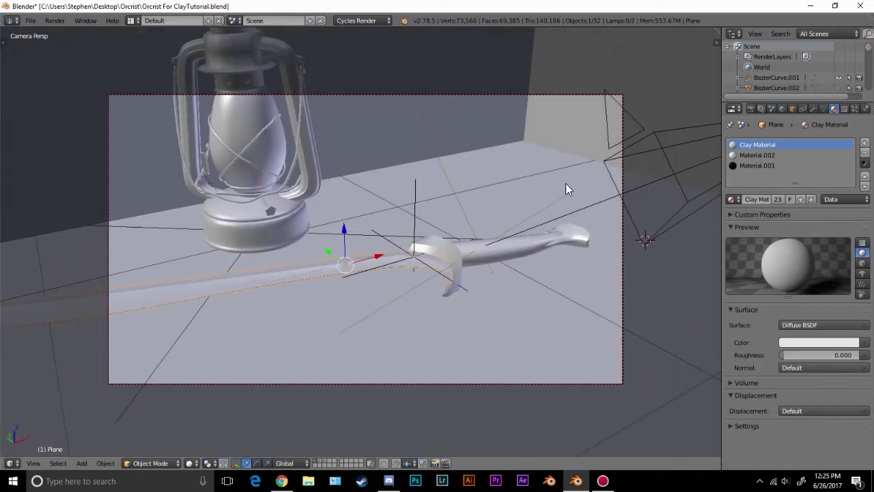
- Remove the leftover Floor material slot from the room object, leaving only Clay Material on it
right_click(533, 173)
key("z")
scroll(519, 179, "down", 3)
left_click(757, 155)
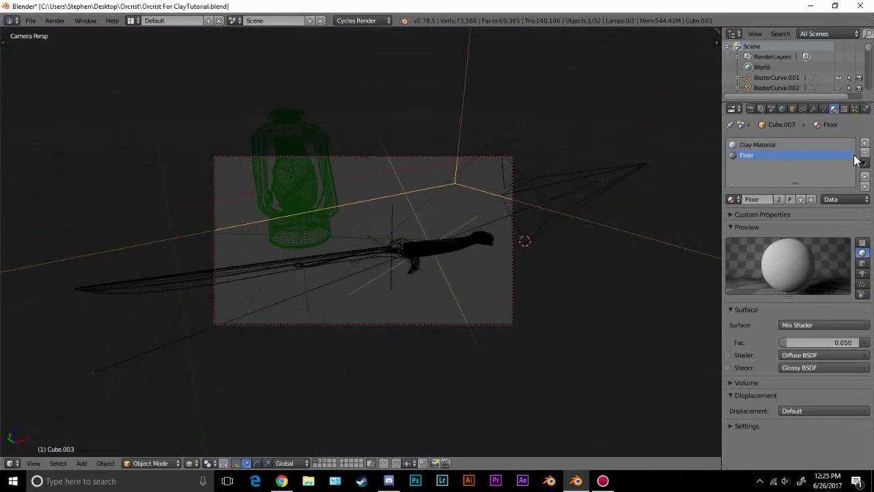
left_click(866, 155)
key("z")
scroll(478, 235, "up", 3)
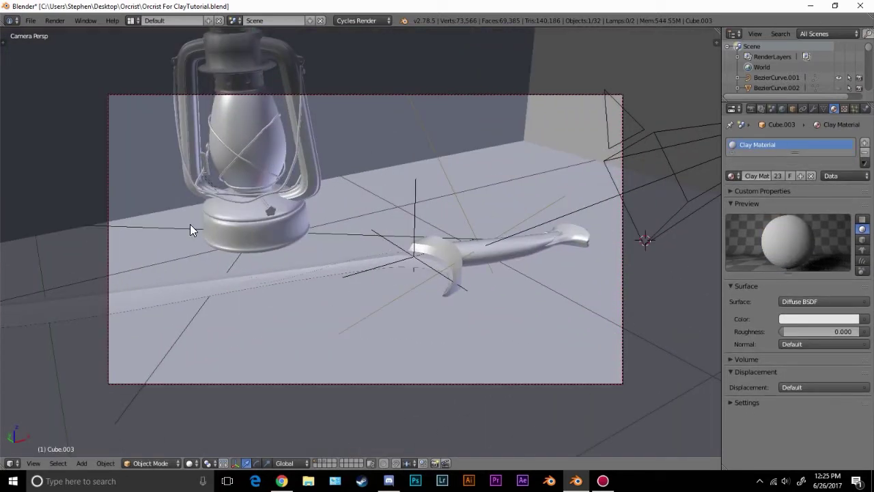
- Preview the scene in Material viewport shading around the sword guard, and return to solid shading
left_click(192, 464)
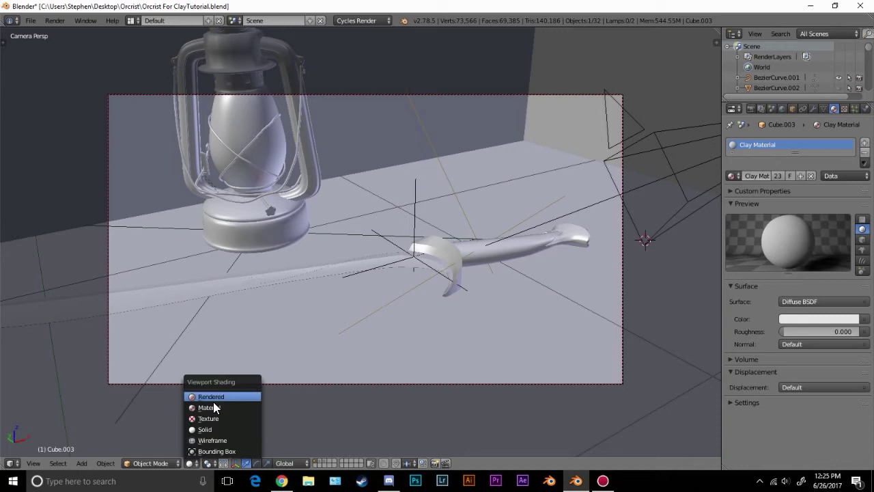
left_click(206, 416)
left_click(192, 464)
left_click(200, 408)
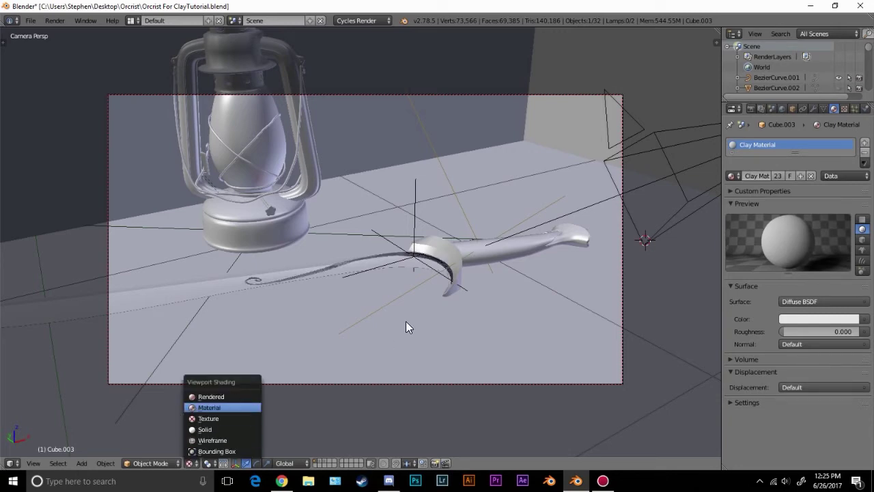
scroll(392, 267, "up", 3)
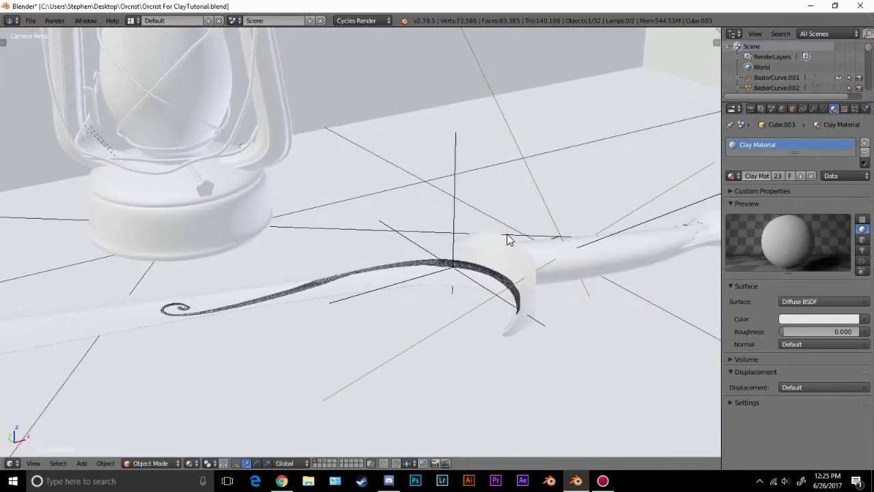
key("z")
scroll(481, 218, "down", 5)
key("z")
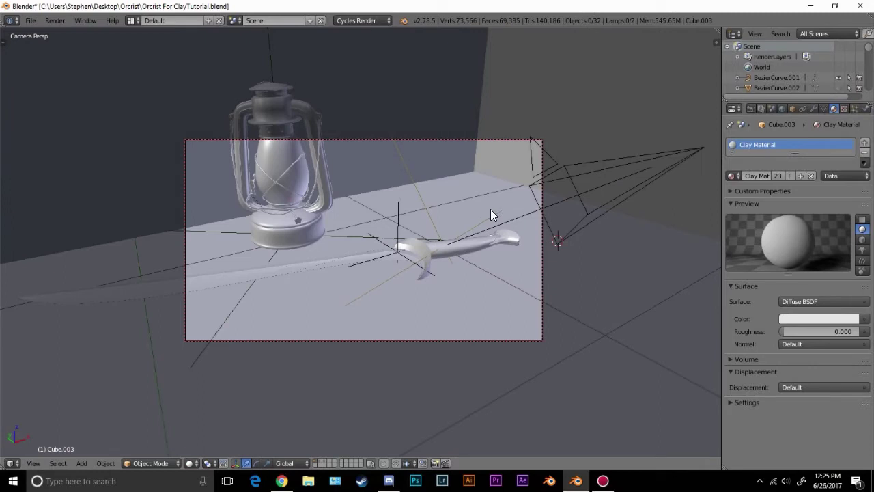
scroll(493, 212, "down", 1)
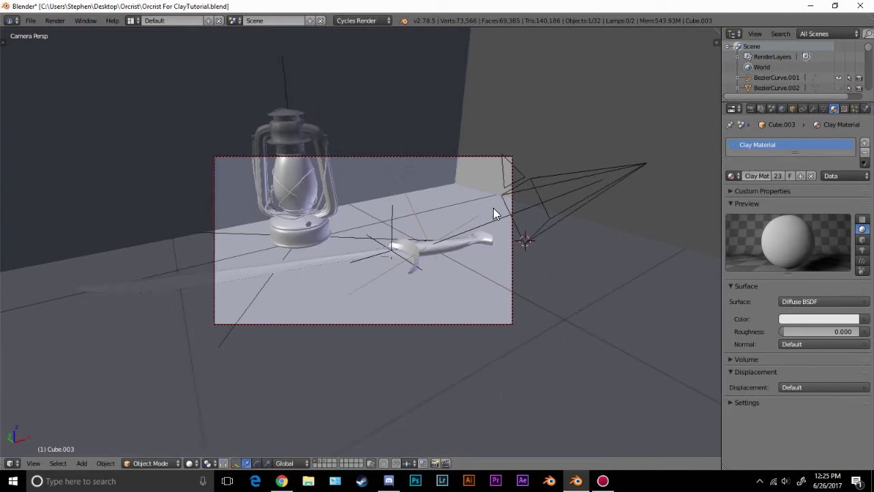
- Undo the material slot removals and the material linking to restore the objects' original materials
scroll(482, 213, "down", 1)
key("ctrl+z")
key("ctrl+z")
key("ctrl+z")
key("ctrl+z")
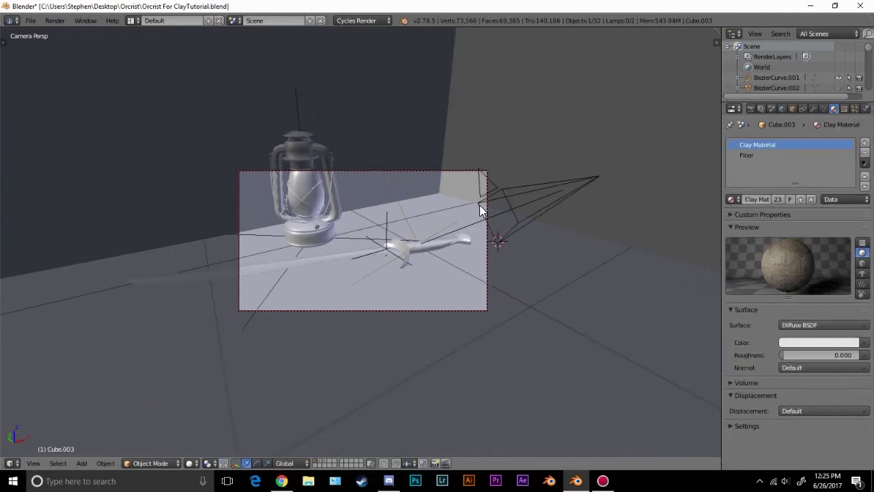
right_click(480, 210)
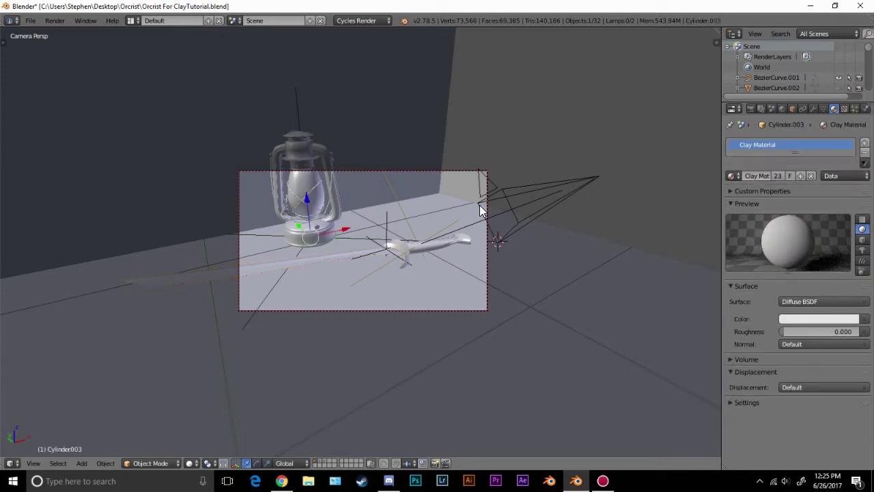
right_click(479, 205)
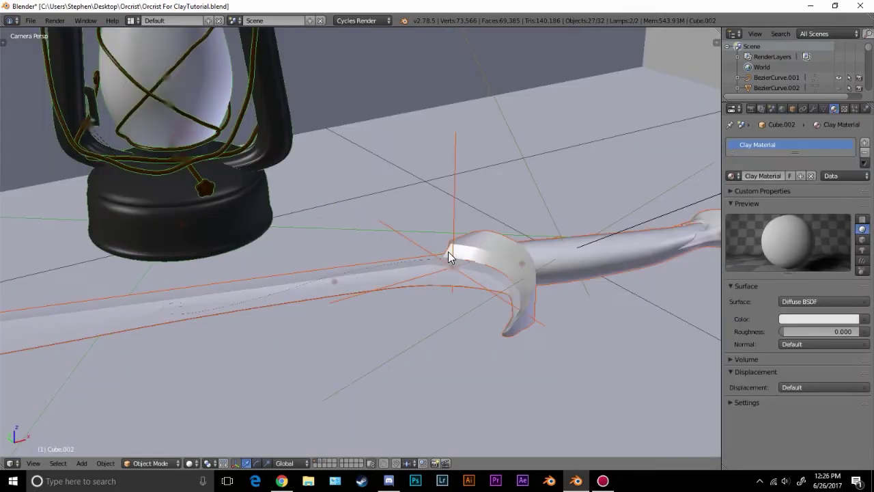
- Check the original materials on the sword blade and the handle, and deselect everything
right_click(385, 272)
scroll(403, 259, "down", 3)
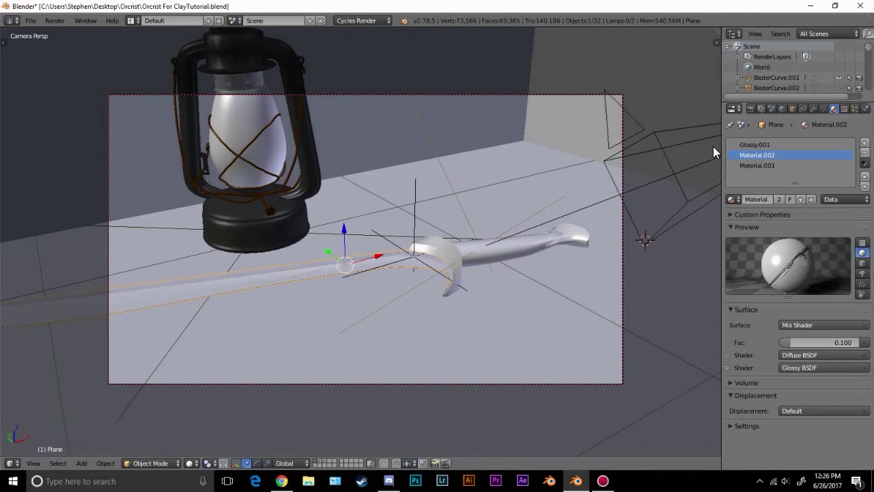
right_click(517, 238)
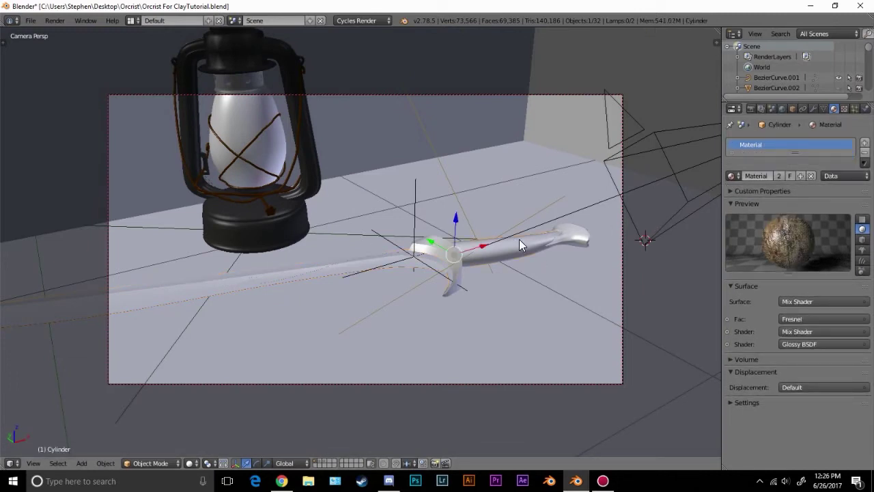
key("a")
scroll(519, 239, "down", 5)
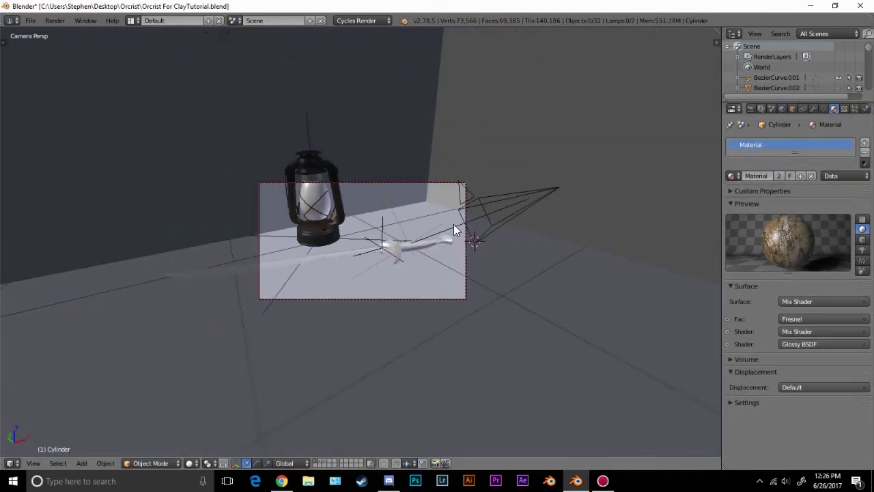
scroll(319, 246, "down", 3)
- Set the render layer's material override to Clay Material and return to the camera view
middle_click_drag(319, 245, 326, 242)
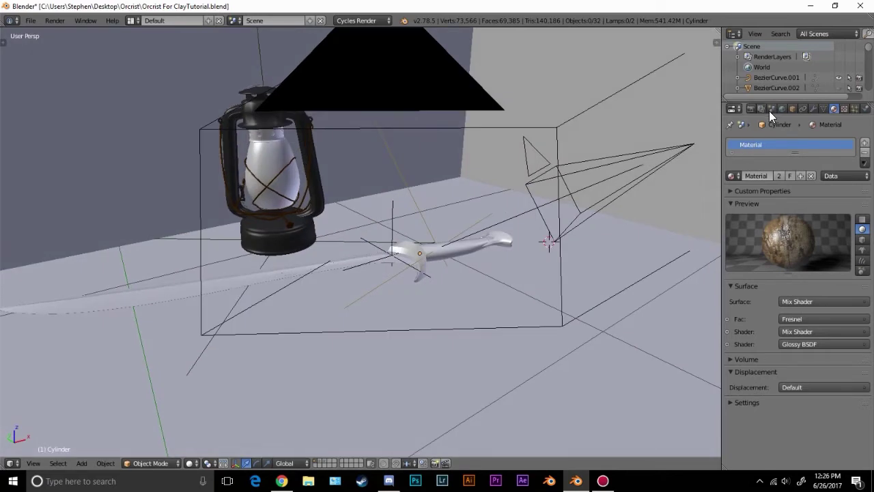
left_click(762, 107)
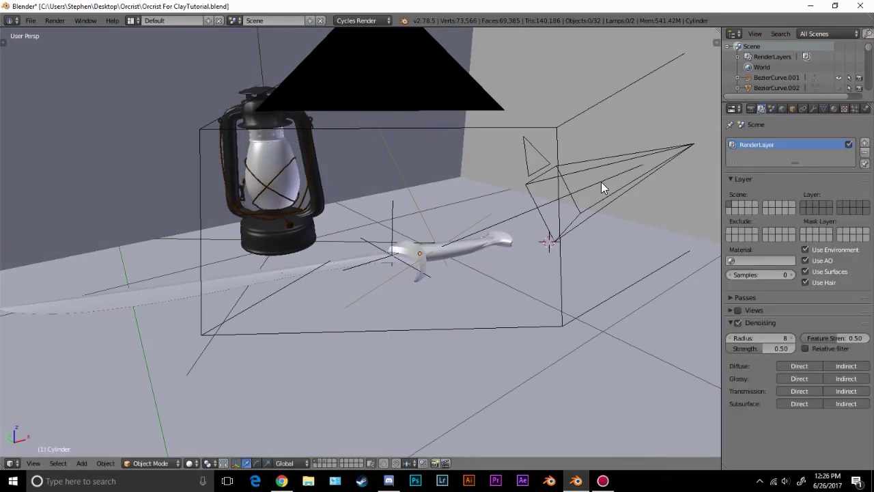
middle_click_drag(601, 182, 760, 257)
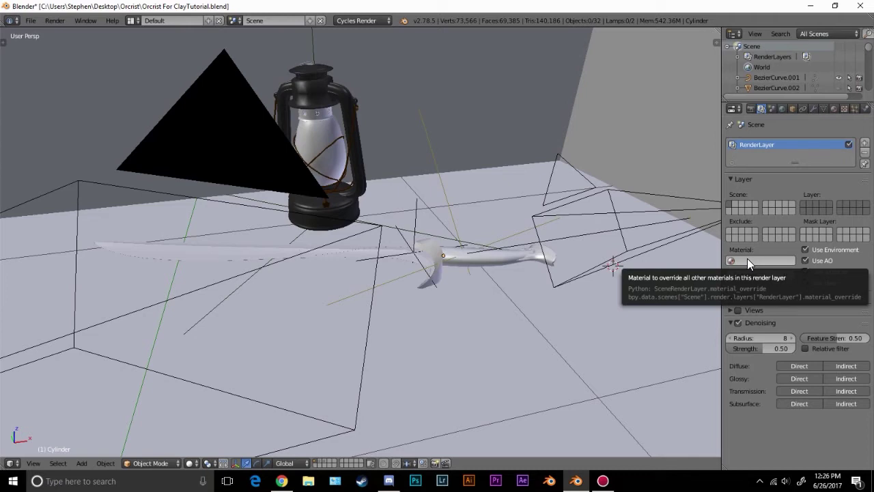
left_click(748, 260)
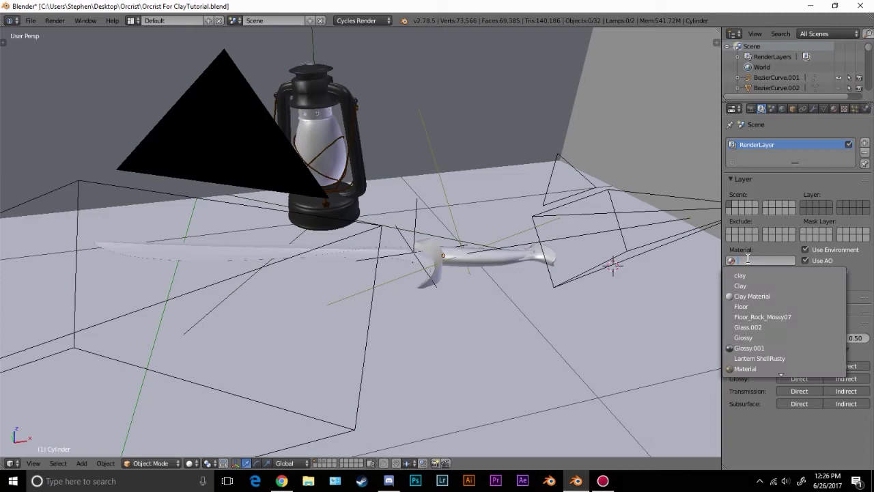
key("Down")
key("Down")
key("Down")
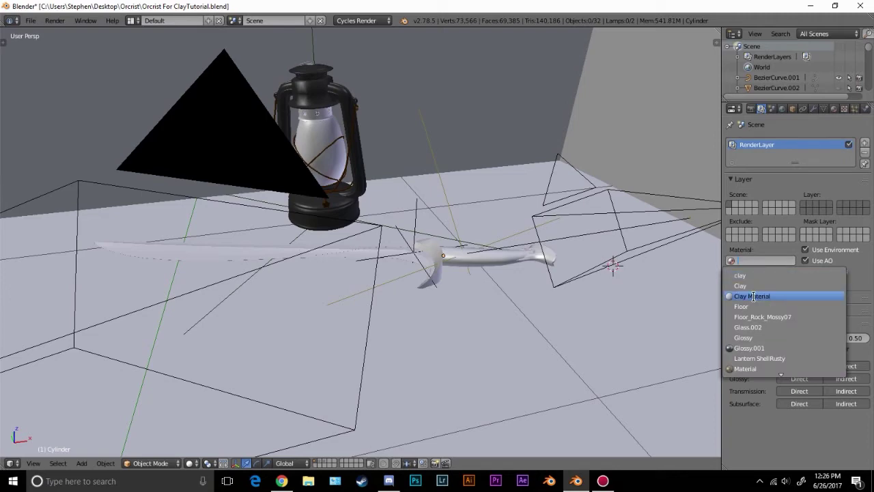
key("Return")
middle_click_drag(438, 247, 740, 229)
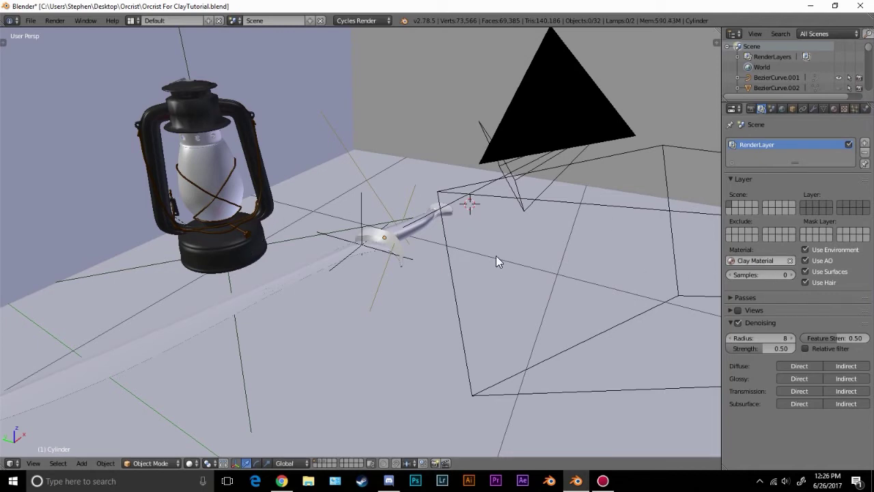
key("KP_0")
scroll(448, 228, "up", 5)
scroll(449, 228, "up", 2)
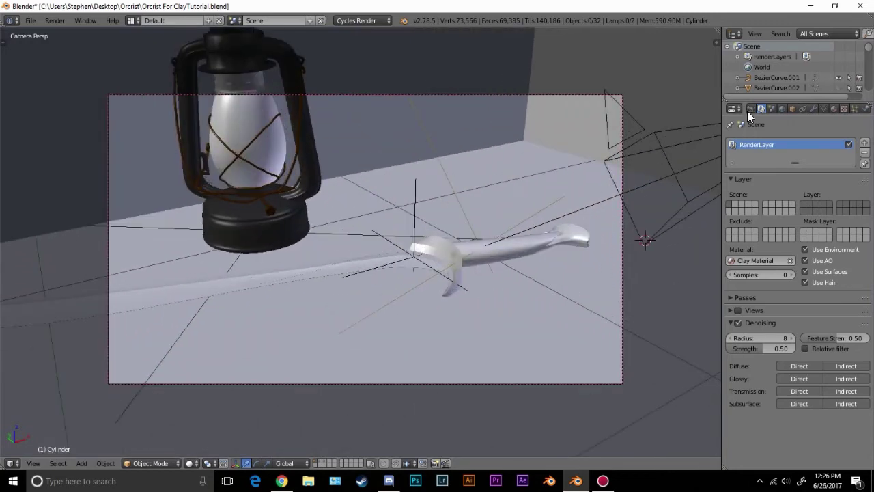
- Review the render resolution and sample settings and the render layer's denoising options
left_click(751, 108)
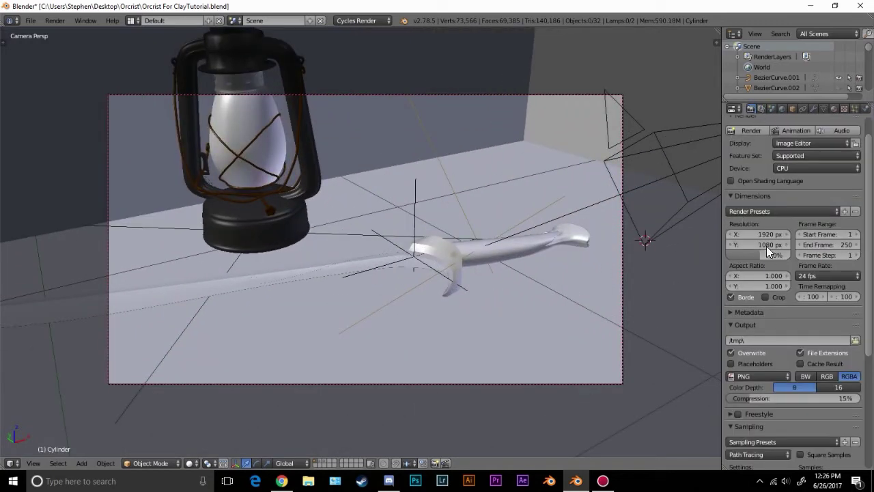
scroll(778, 269, "down", 6)
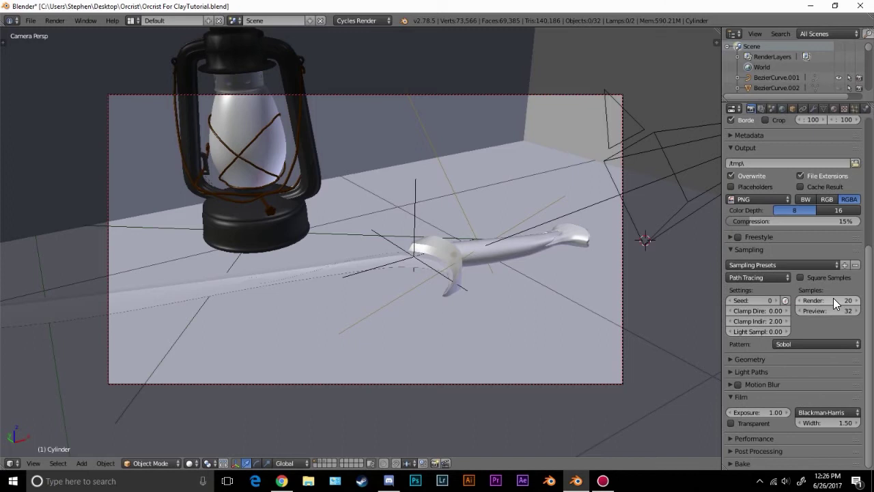
scroll(710, 143, "up", 1)
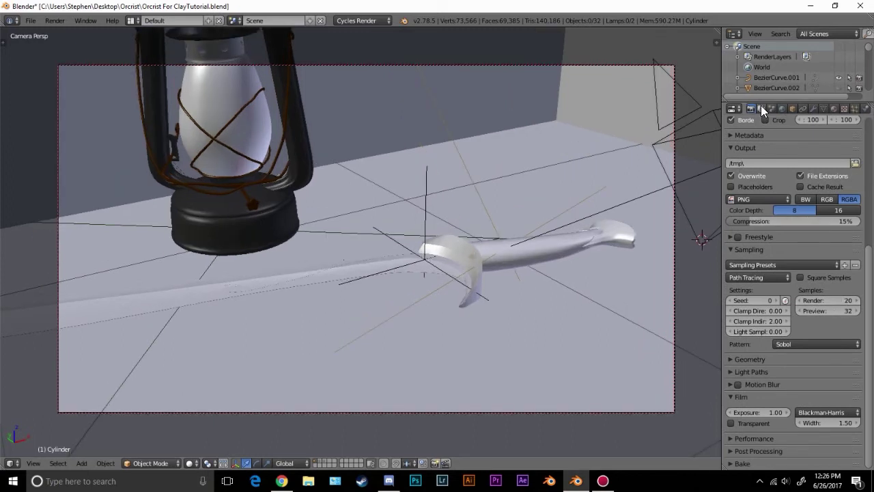
left_click(761, 108)
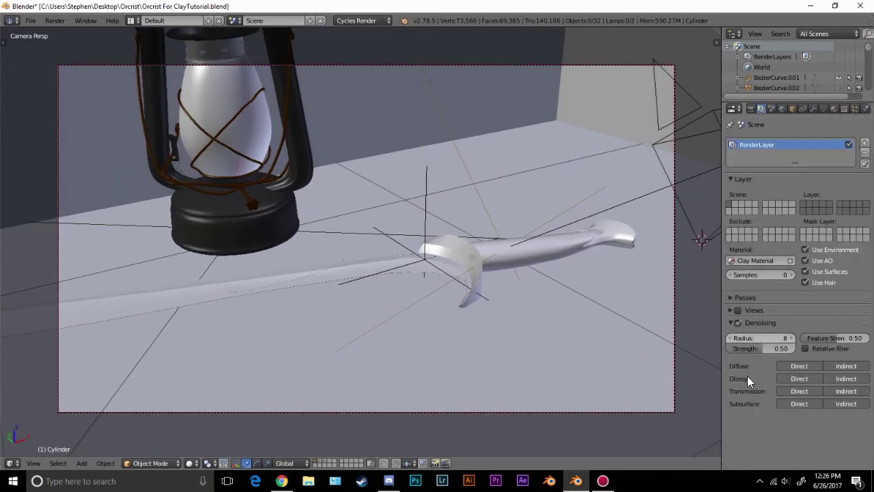
left_click(739, 323)
left_click(750, 108)
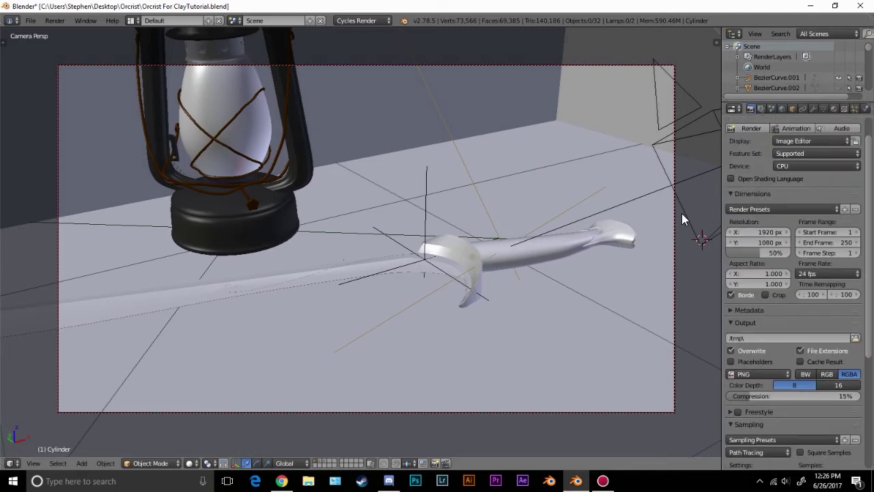
- Render the current frame from the camera and inspect the clay result on the sword, lantern and rock
key("F12")
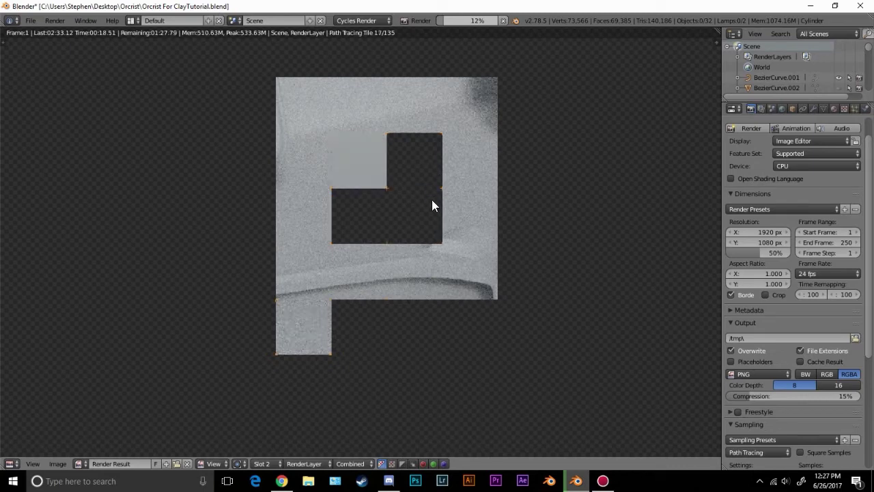
scroll(434, 198, "up", 1)
scroll(378, 142, "up", 1)
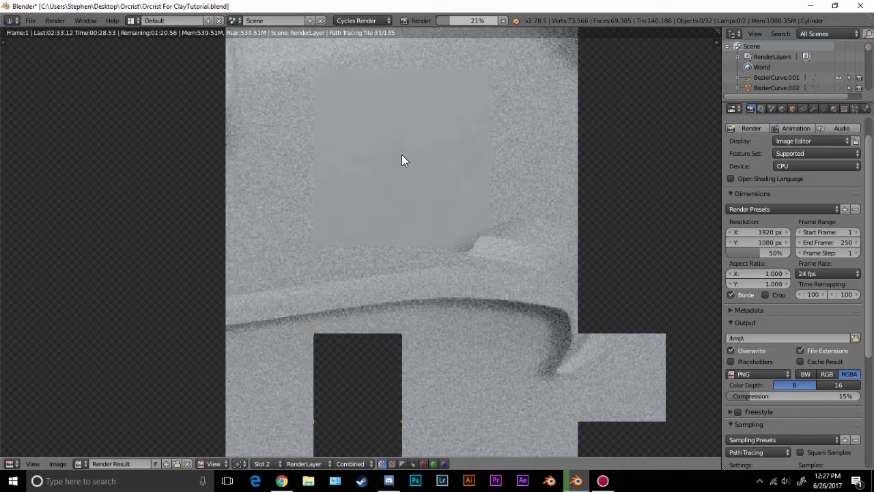
scroll(404, 159, "down", 1)
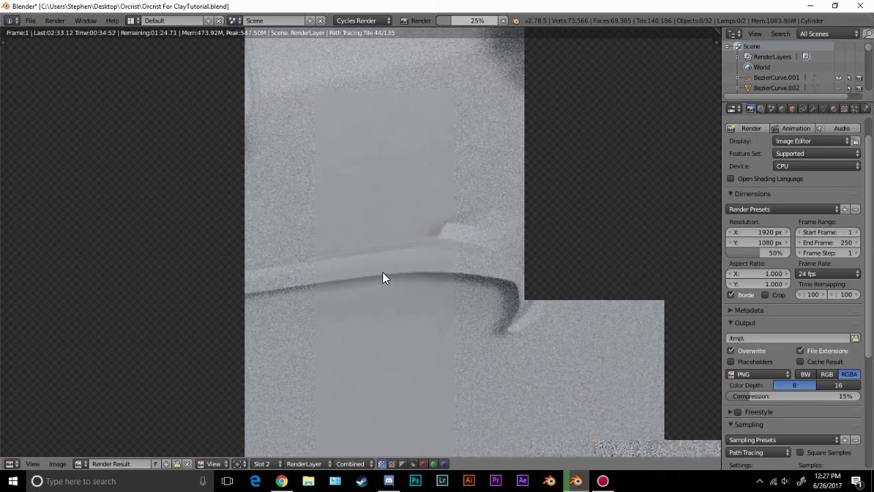
scroll(796, 405, "down", 1)
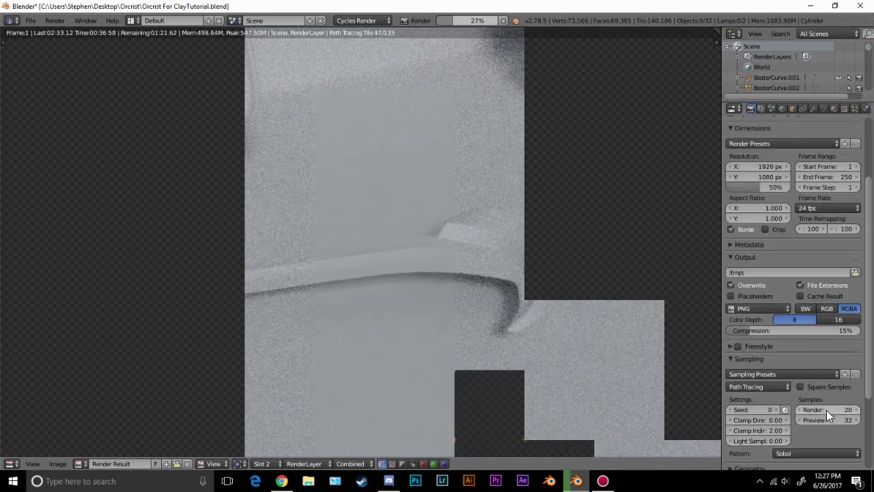
scroll(429, 168, "up", 1)
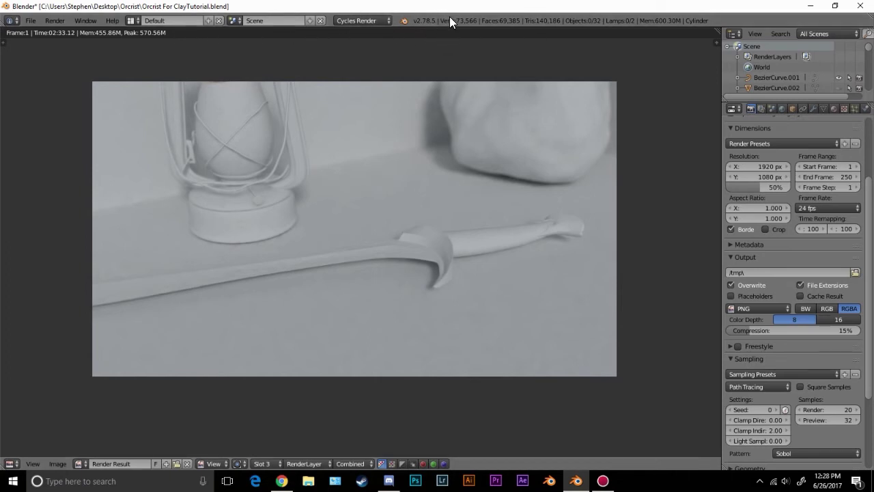
scroll(386, 160, "up", 1)
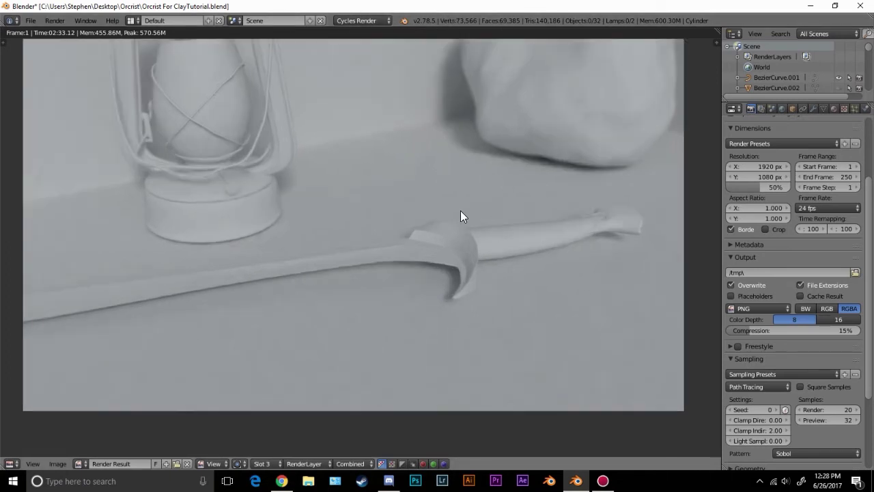
middle_click_drag(378, 188, 379, 195)
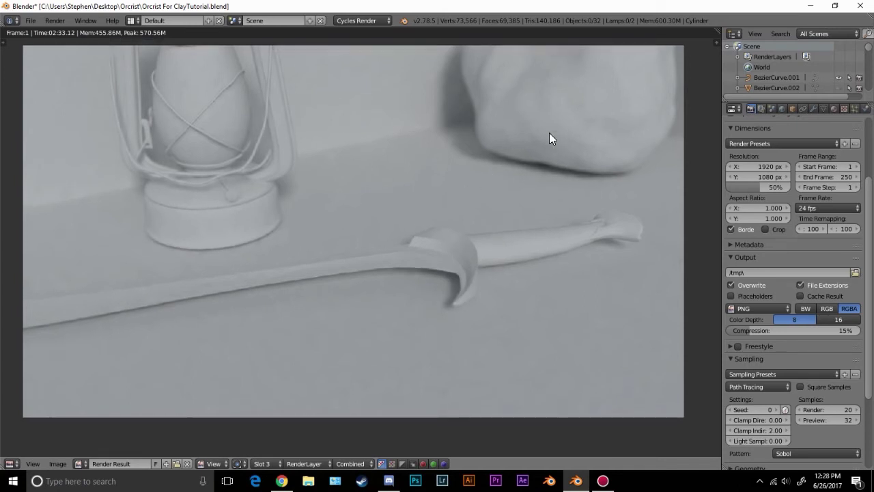
- Return from the render result to the 3D View and clear the render layer's material override
left_click(9, 464)
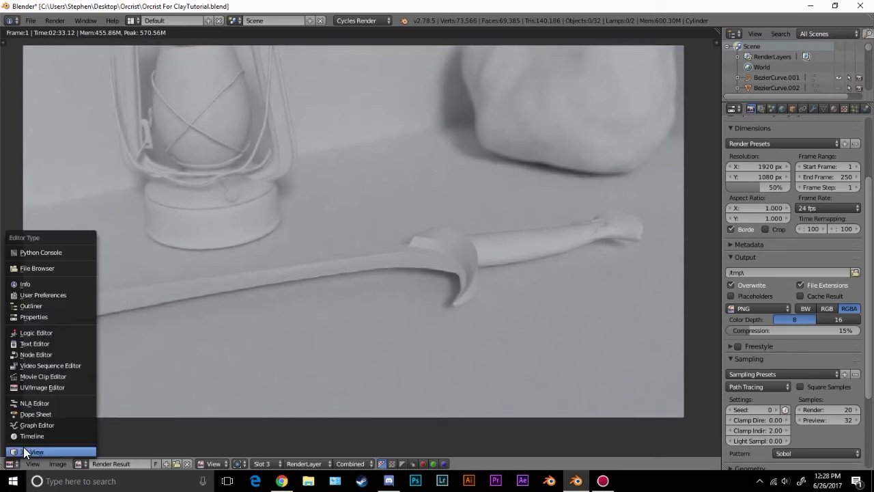
left_click(28, 452)
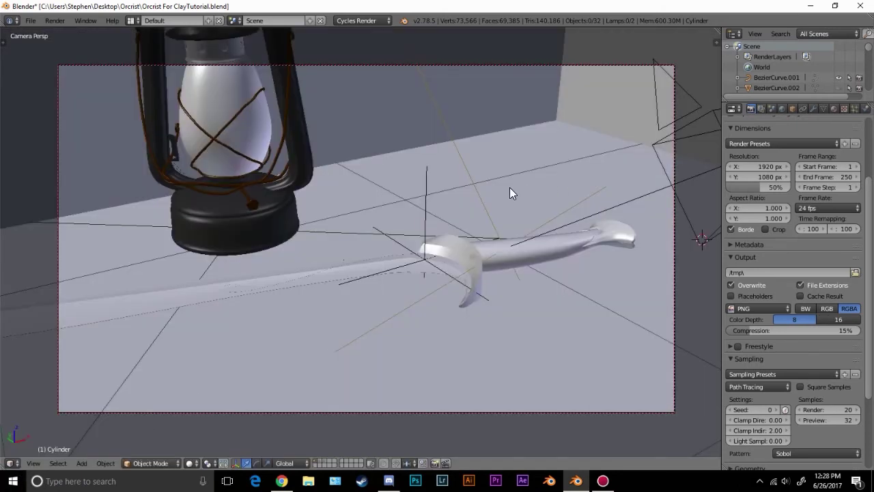
left_click(761, 109)
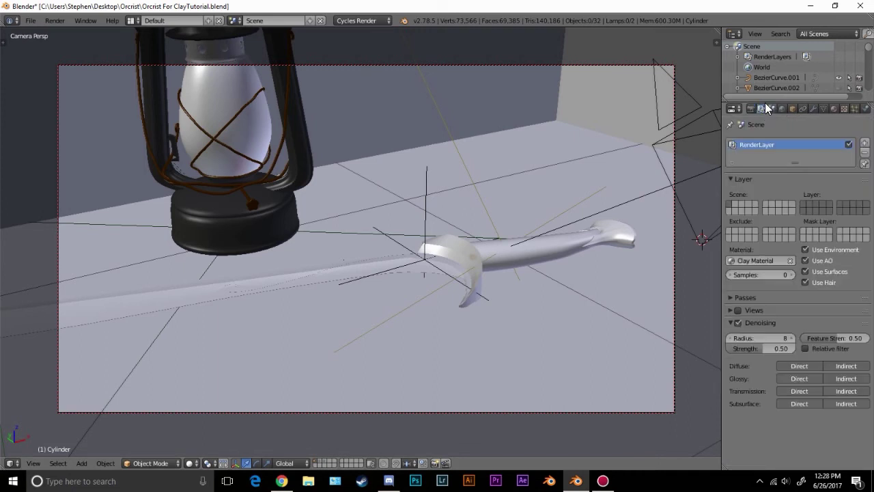
left_click(790, 260)
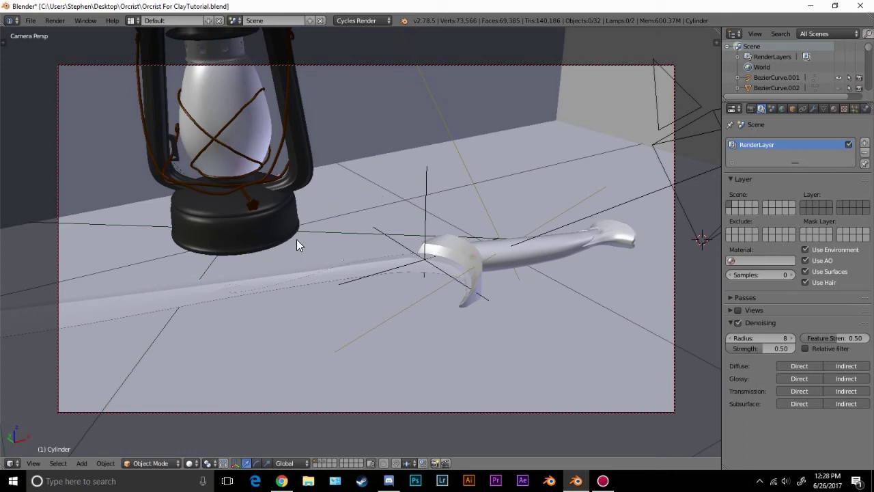
- Select the sword handle and check its assigned material and surface shader
scroll(443, 239, "down", 1)
right_click(488, 253)
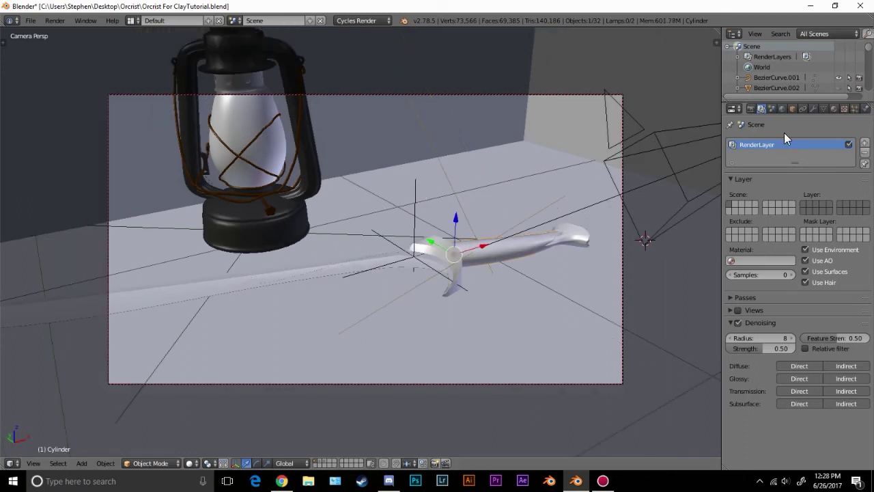
left_click(834, 108)
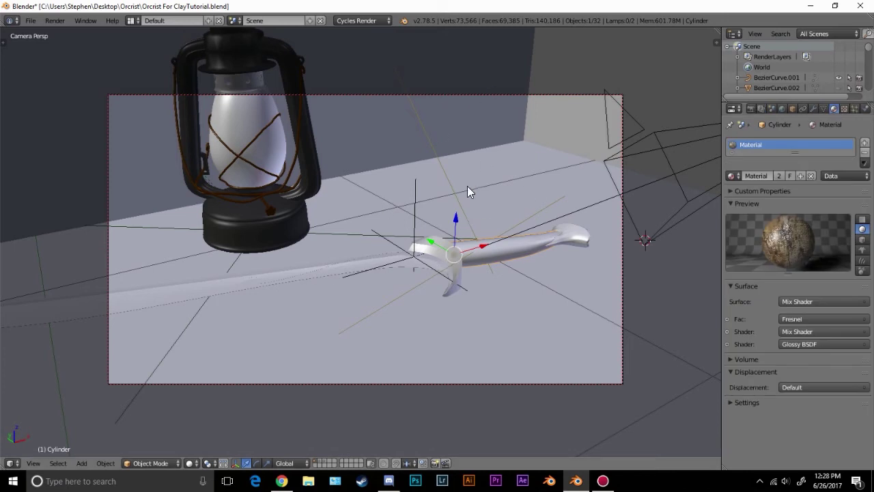
scroll(355, 164, "down", 1)
scroll(354, 162, "up", 2)
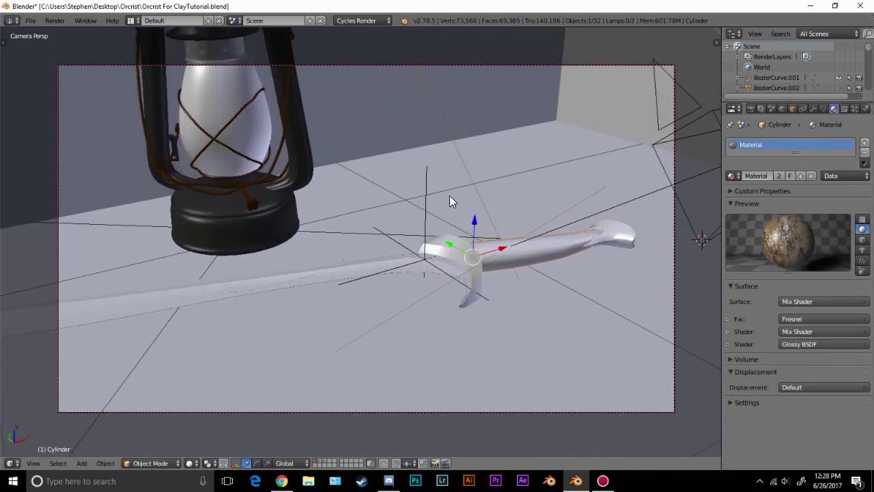